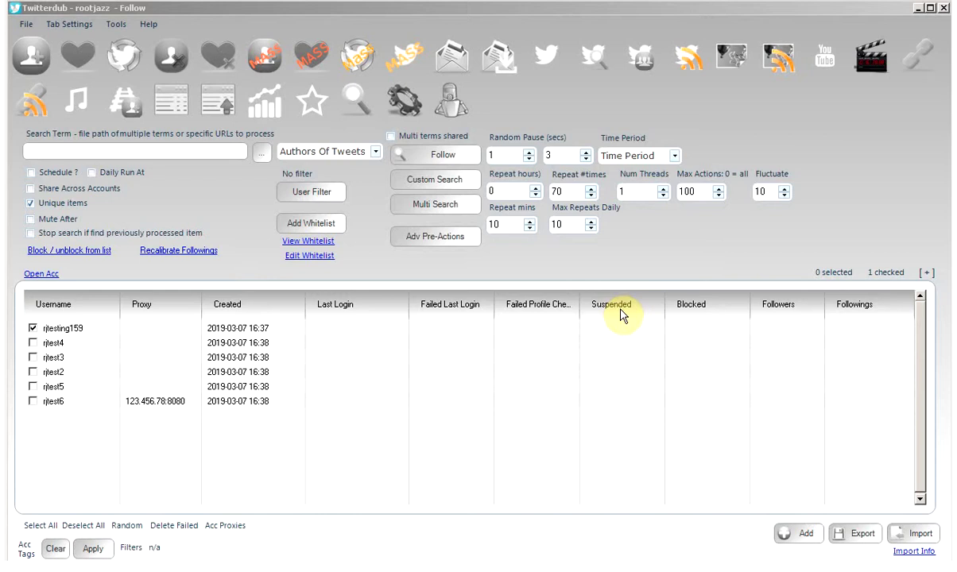
Open the Build Search dialog and add FollowersOf as the first search stage
{"action": "left_click", "coordinate": [334, 156]}
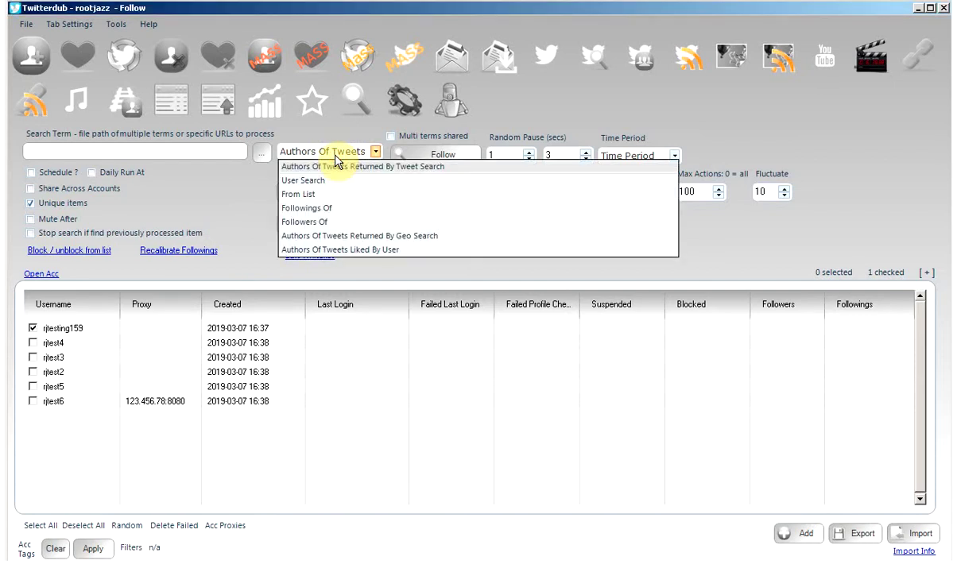
{"action": "left_click", "coordinate": [267, 200]}
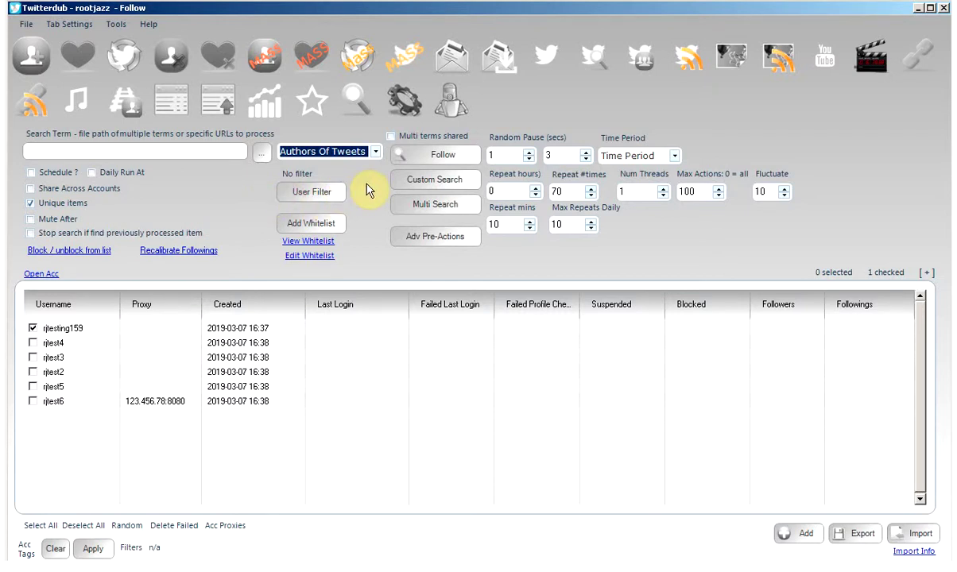
{"action": "left_click", "coordinate": [411, 183]}
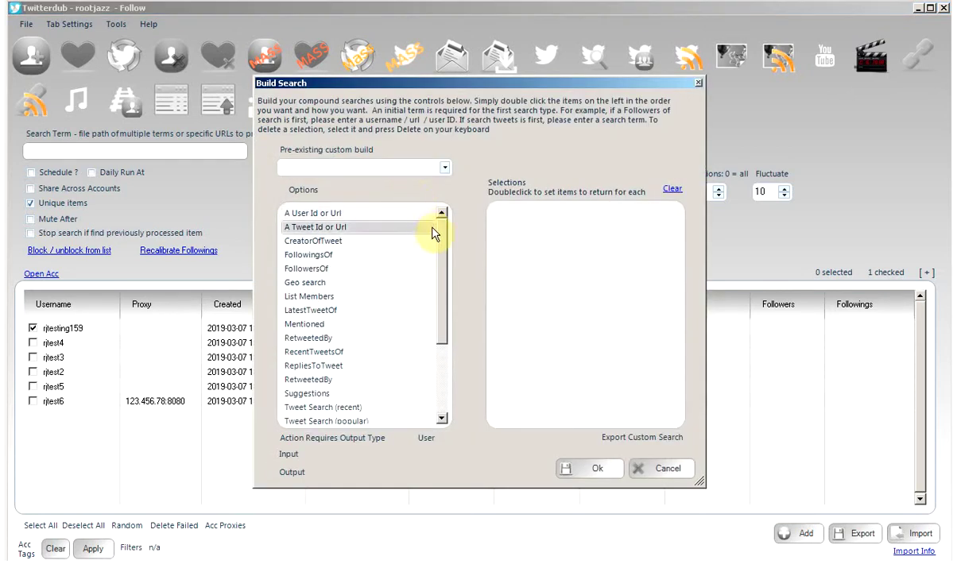
{"action": "left_click_drag", "start_coordinate": [438, 237], "coordinate": [445, 370]}
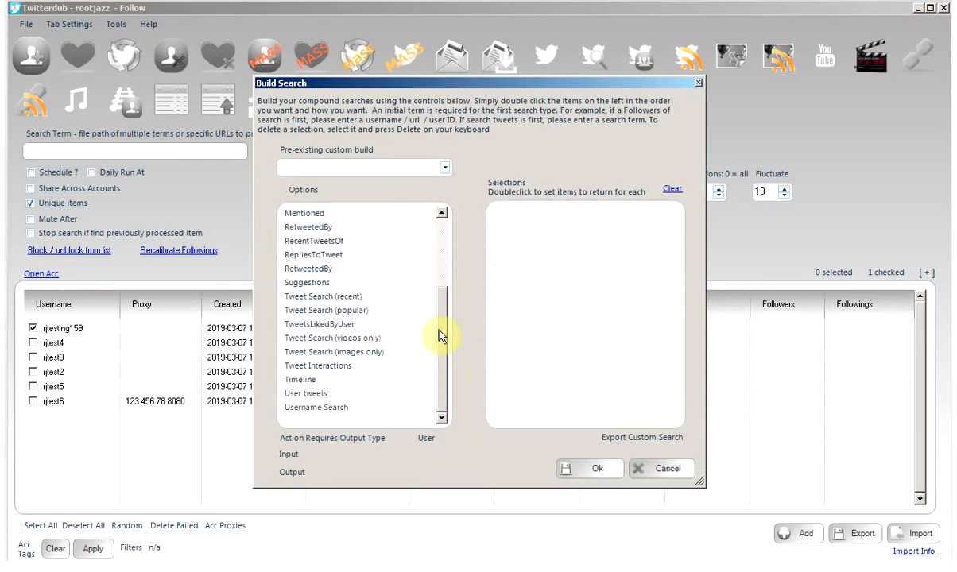
{"action": "scroll", "coordinate": [433, 302], "scroll_direction": "up", "scroll_amount": 3}
{"action": "left_click", "coordinate": [422, 196]}
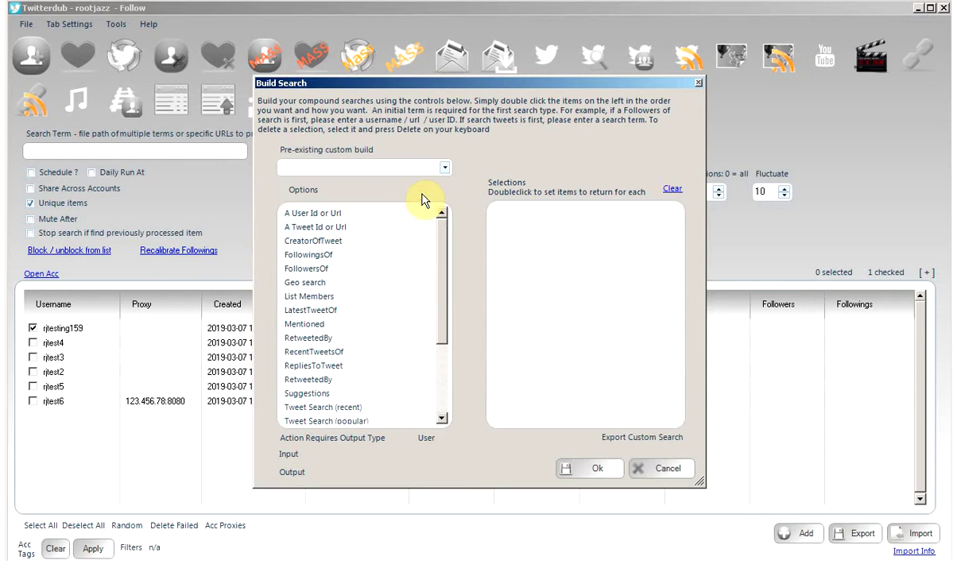
{"action": "double_click", "coordinate": [324, 270]}
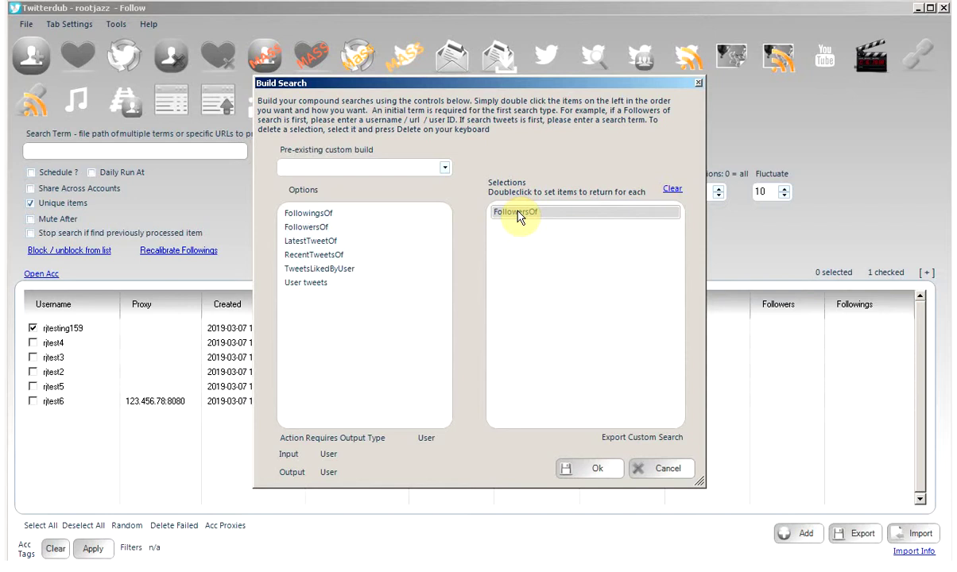
Add User tweets after FollowersOf and confirm; the chain now outputs Tweet instead of User
{"action": "double_click", "coordinate": [332, 283]}
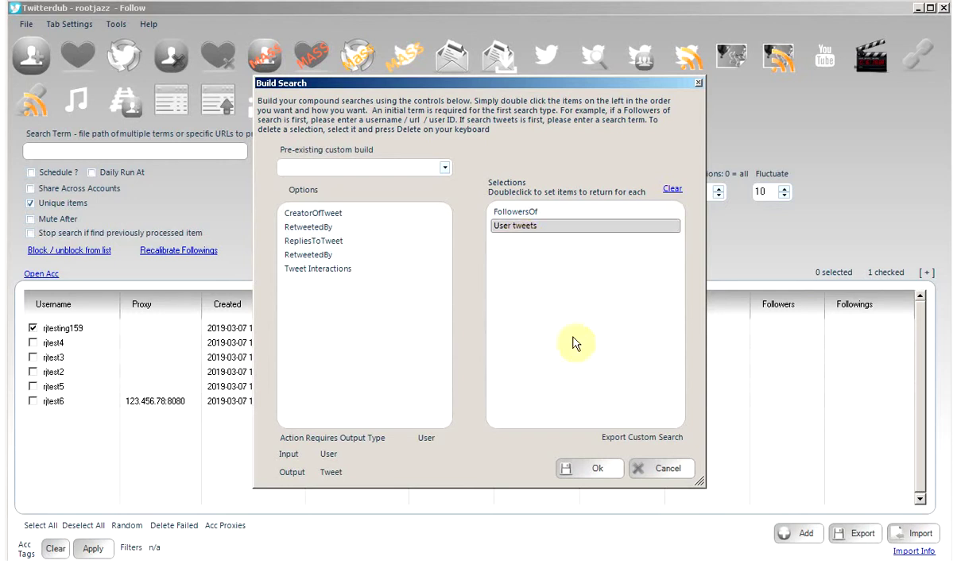
{"action": "left_click", "coordinate": [587, 472]}
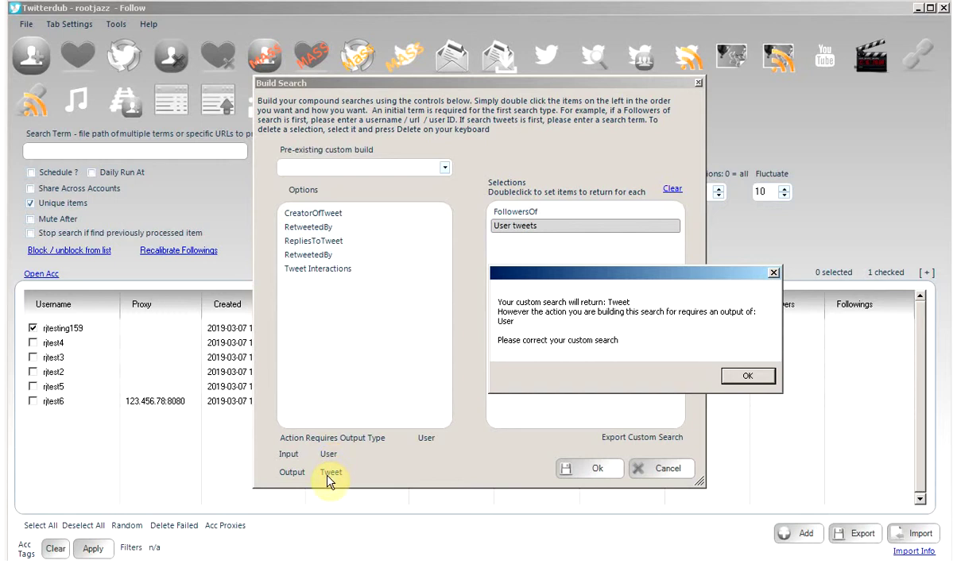
{"action": "left_click", "coordinate": [744, 377]}
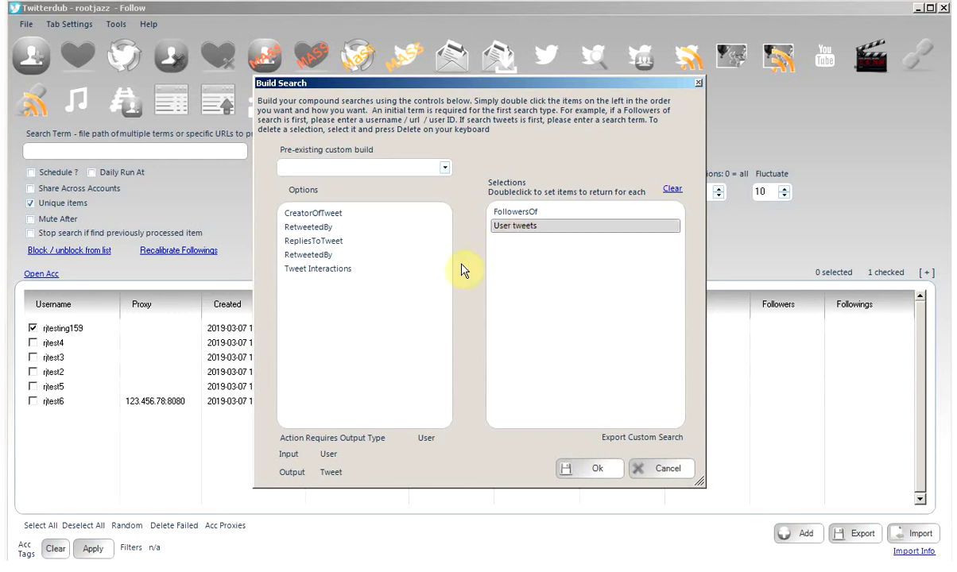
Add Tweet Interactions as the third stage so the chain returns User
{"action": "left_click", "coordinate": [332, 270]}
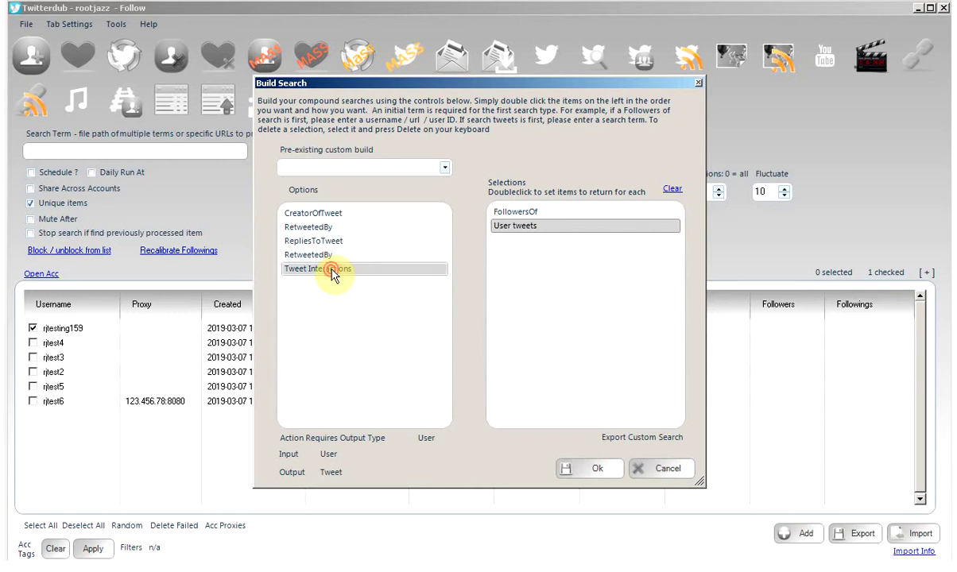
{"action": "double_click", "coordinate": [331, 271]}
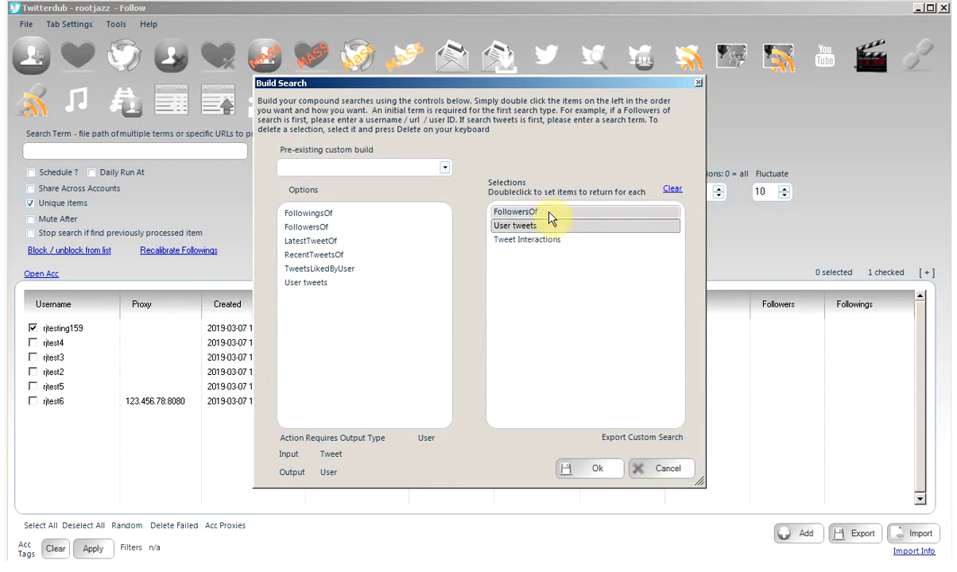
Set result counts: FollowersOf 100, User tweets 1, Tweet Interactions 10
{"action": "double_click", "coordinate": [548, 213]}
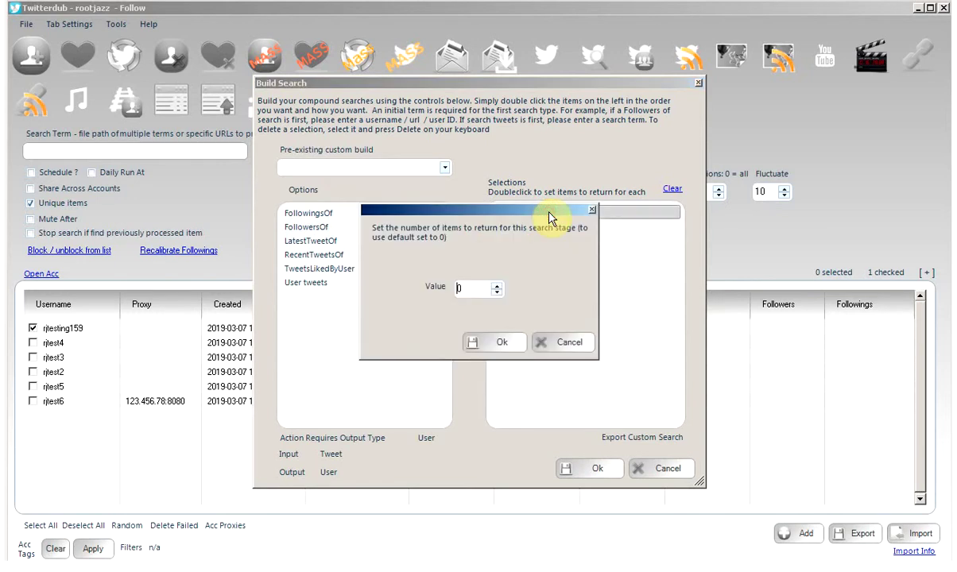
{"action": "type", "text": "100"}
{"action": "left_click", "coordinate": [495, 341]}
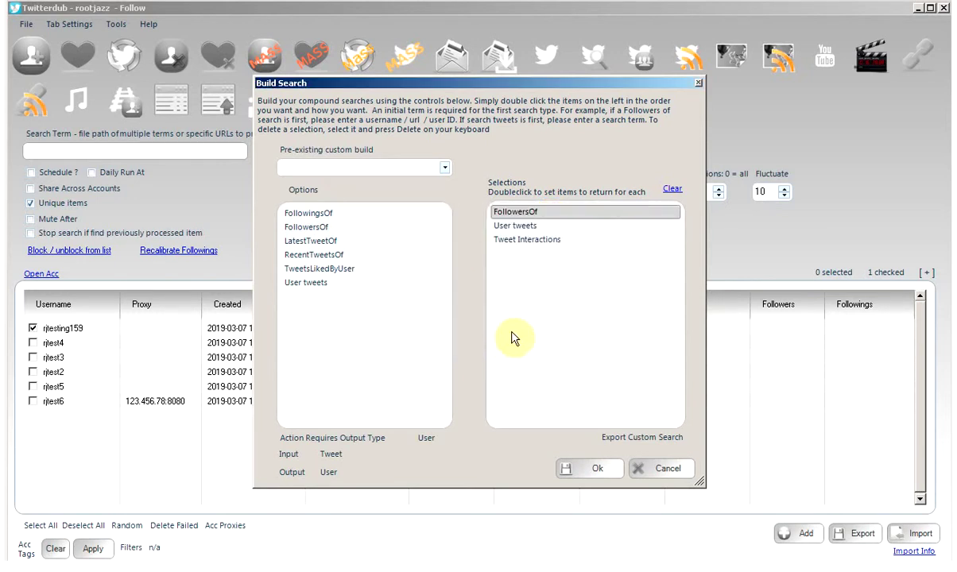
{"action": "double_click", "coordinate": [532, 229]}
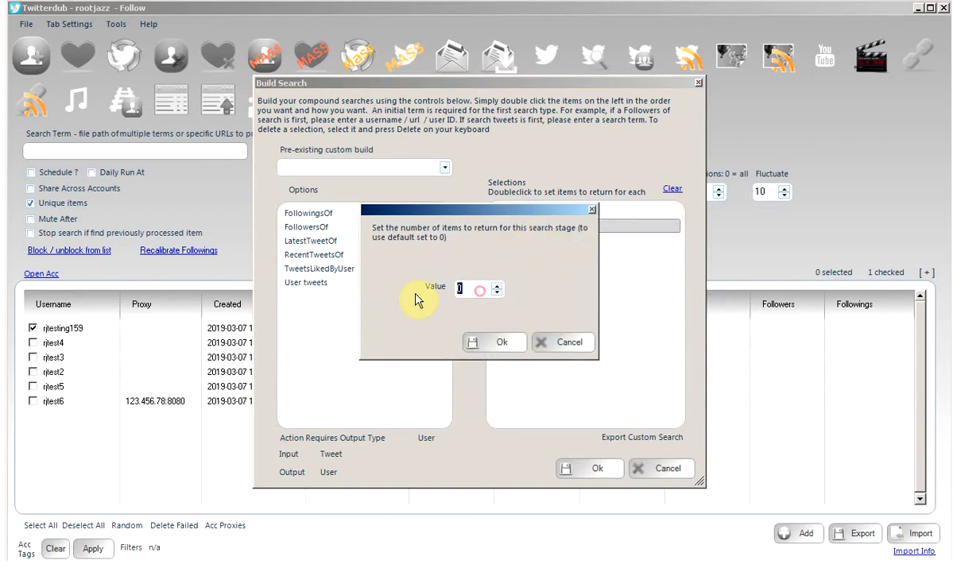
{"action": "type", "text": "1"}
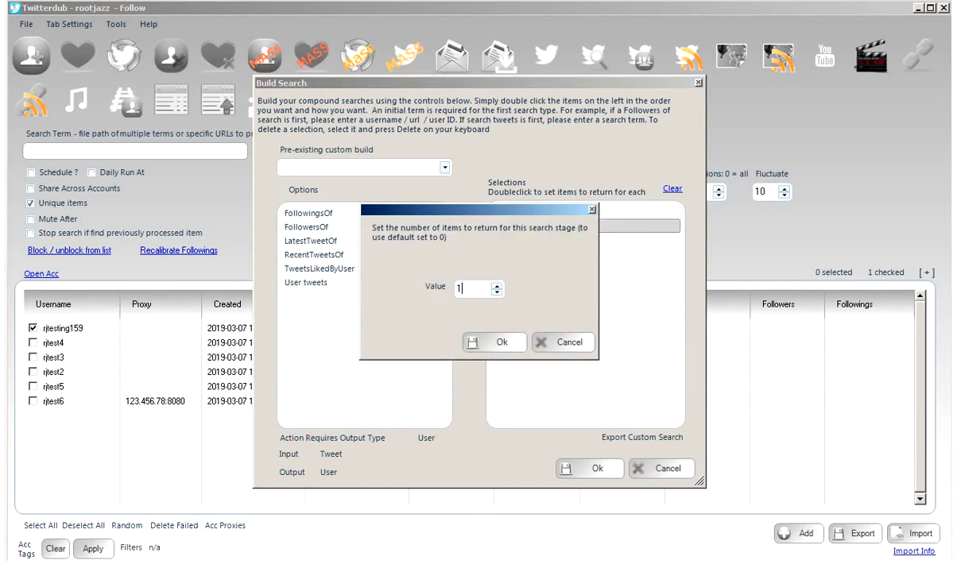
{"action": "left_click", "coordinate": [483, 340]}
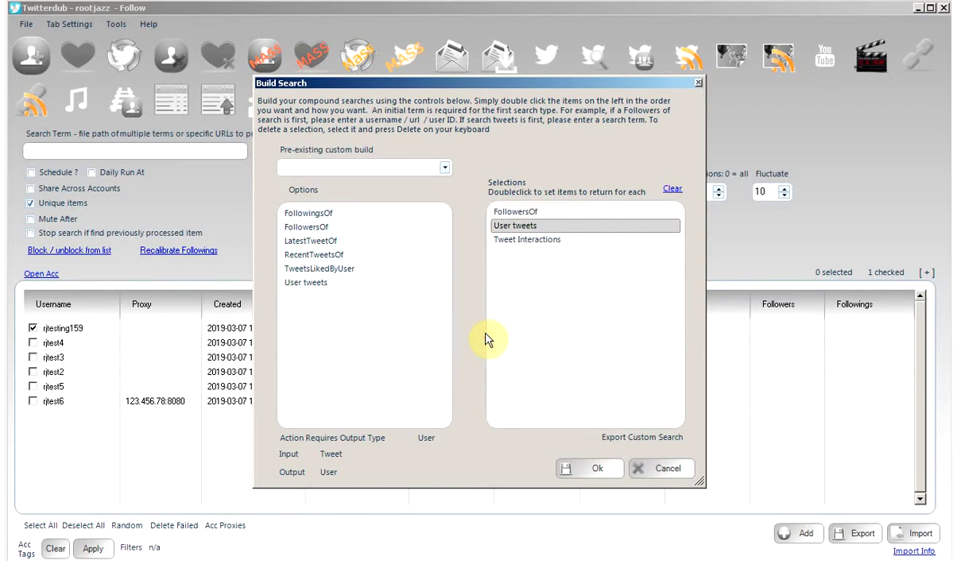
{"action": "double_click", "coordinate": [534, 239]}
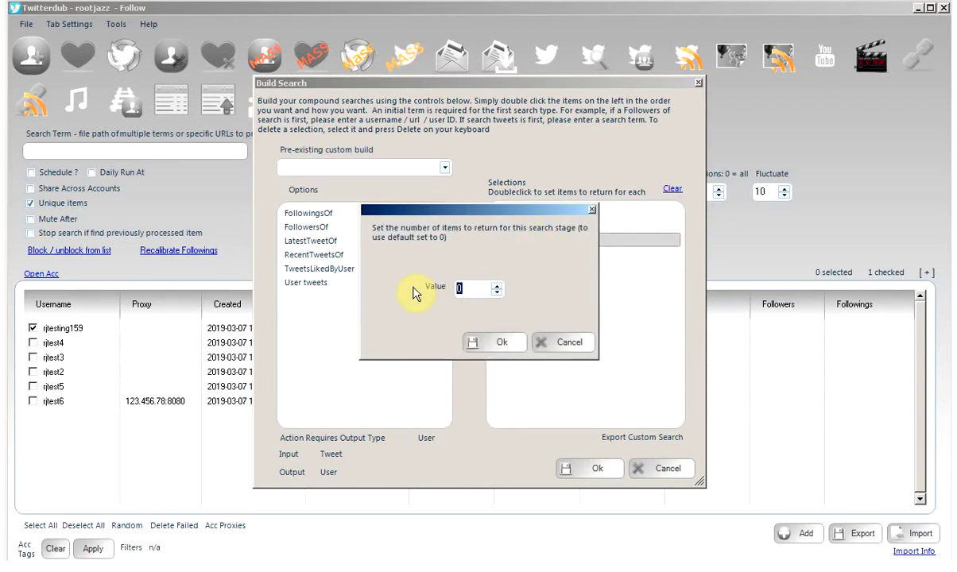
{"action": "type", "text": "10"}
{"action": "left_click", "coordinate": [498, 344]}
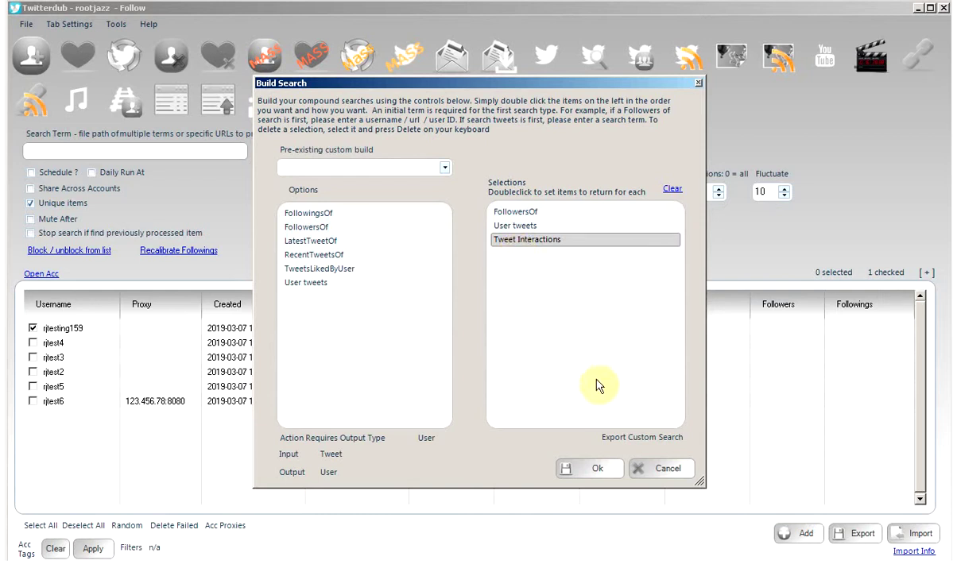
Accept the three-stage build so the Follow tab uses the custom search
{"action": "left_click", "coordinate": [569, 469]}
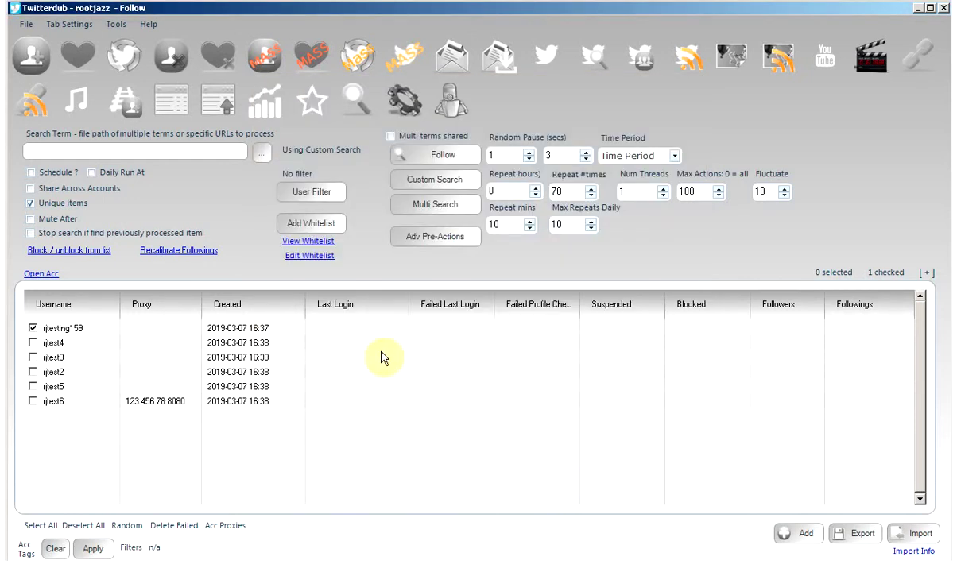
Enter the test account's handle as Search Term, create the Follow process, and dismiss the confirmation
{"action": "left_click", "coordinate": [89, 150]}
{"action": "type", "text": "@rj"}
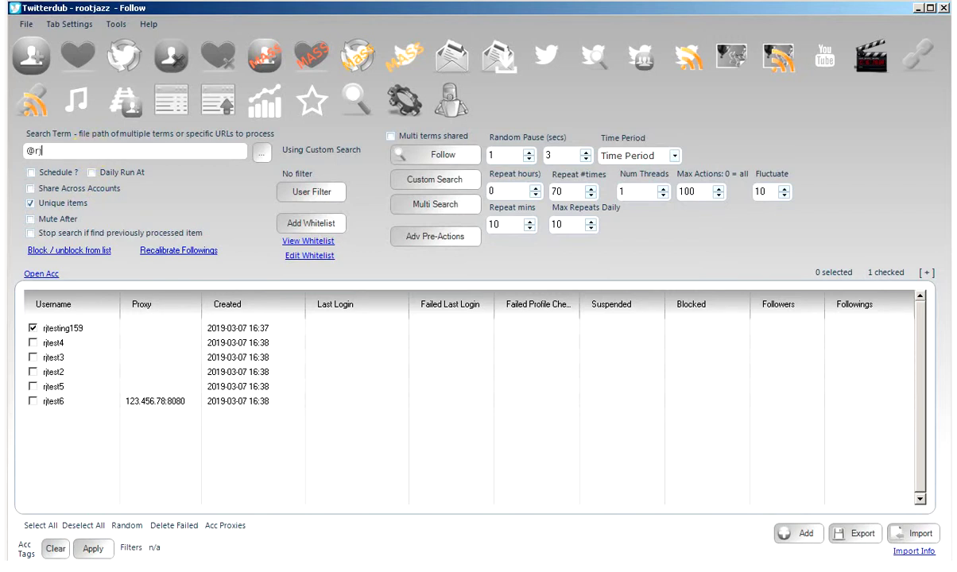
{"action": "type", "text": "testing159"}
{"action": "left_click_drag", "start_coordinate": [90, 147], "coordinate": [24, 149]}
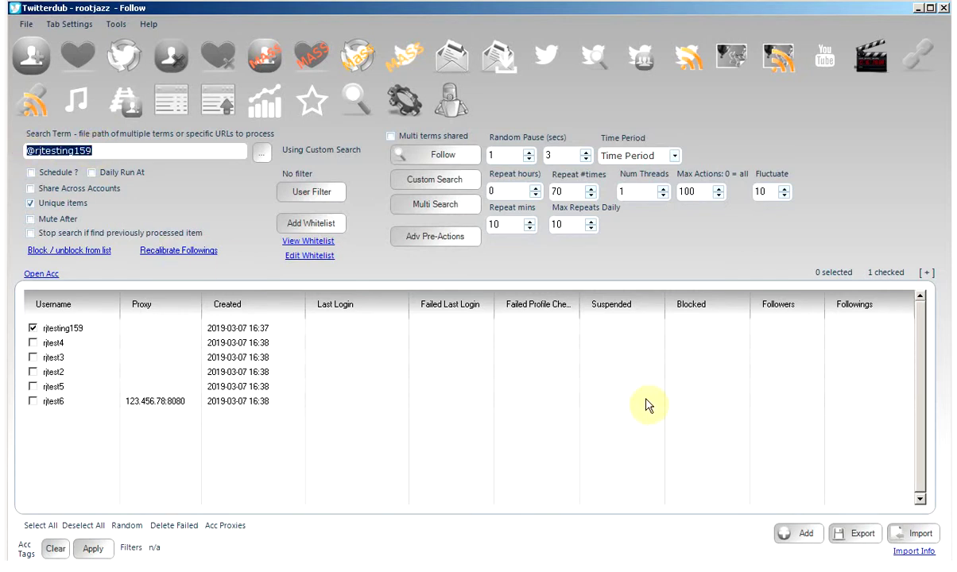
{"action": "left_click", "coordinate": [457, 160]}
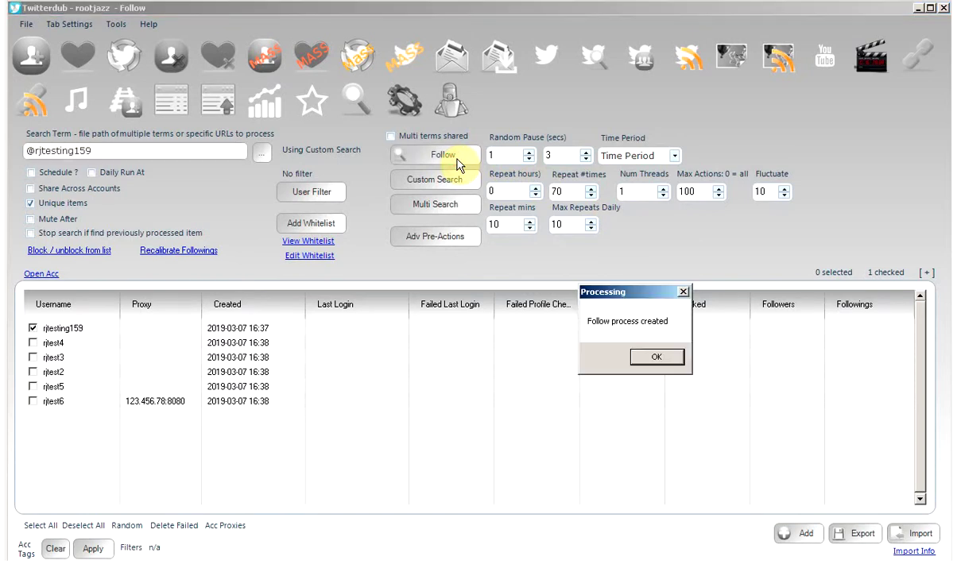
{"action": "left_click", "coordinate": [664, 357]}
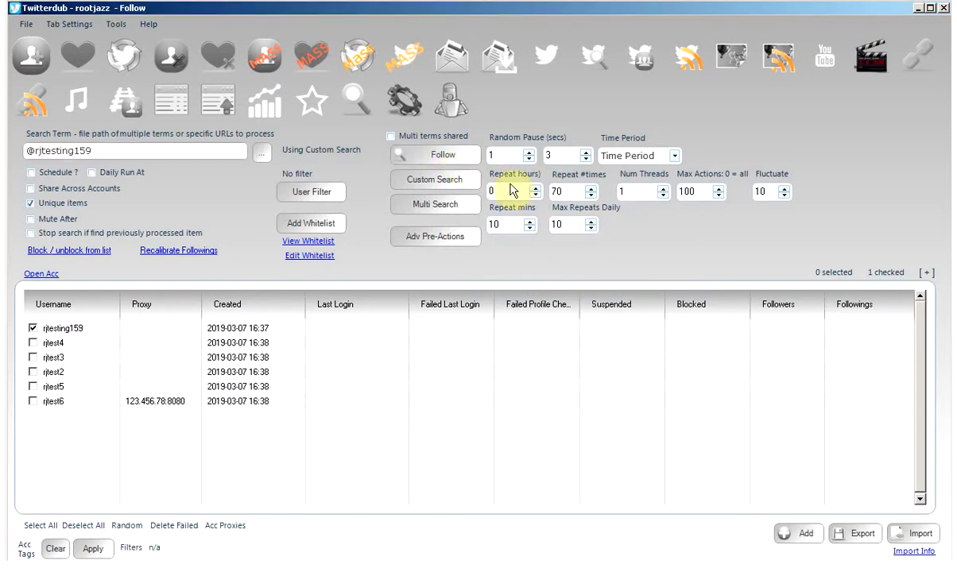
Open the Search Follow task's live log and review its 63 followers, 1 tweet and 10 interactions
{"action": "left_click", "coordinate": [457, 121]}
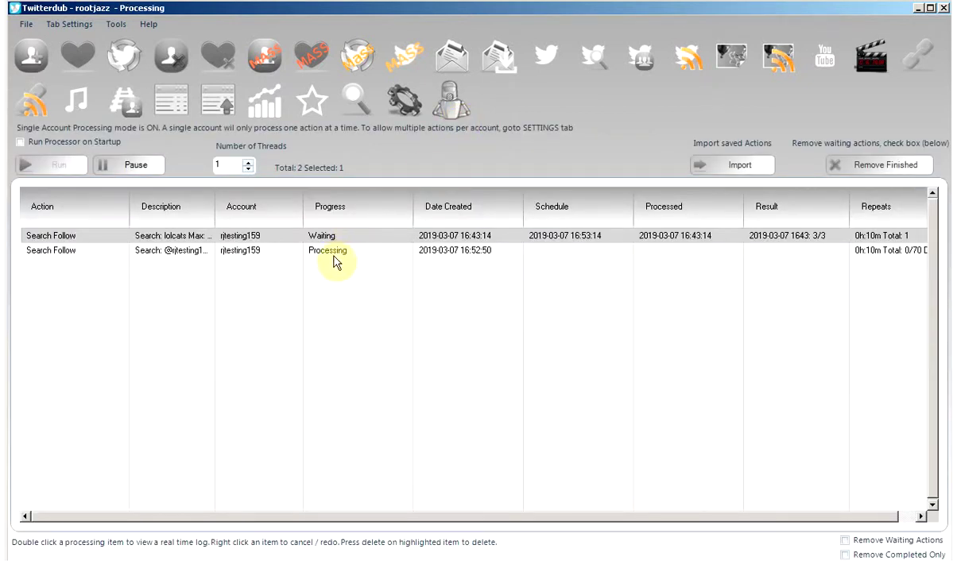
{"action": "double_click", "coordinate": [333, 253]}
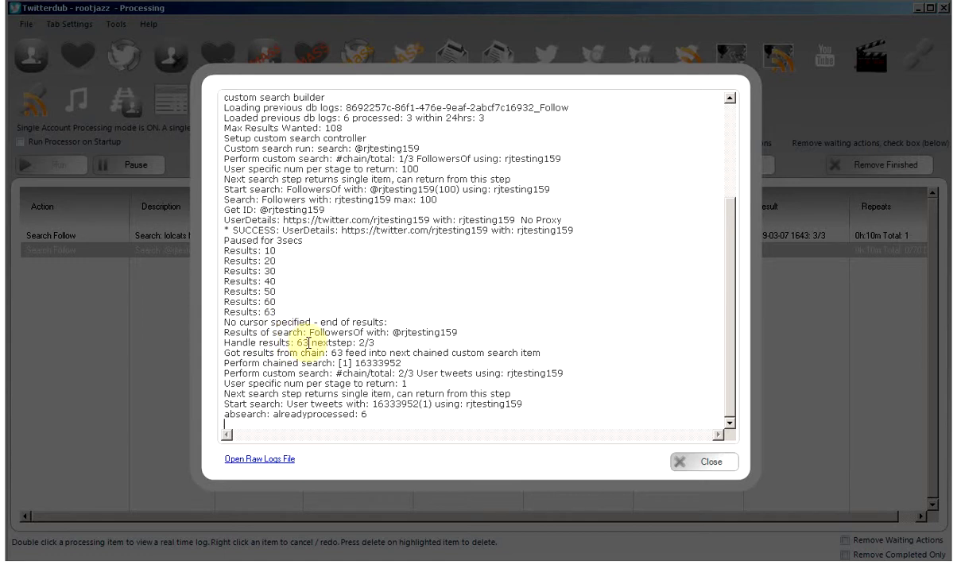
{"action": "left_click_drag", "start_coordinate": [309, 342], "coordinate": [279, 344]}
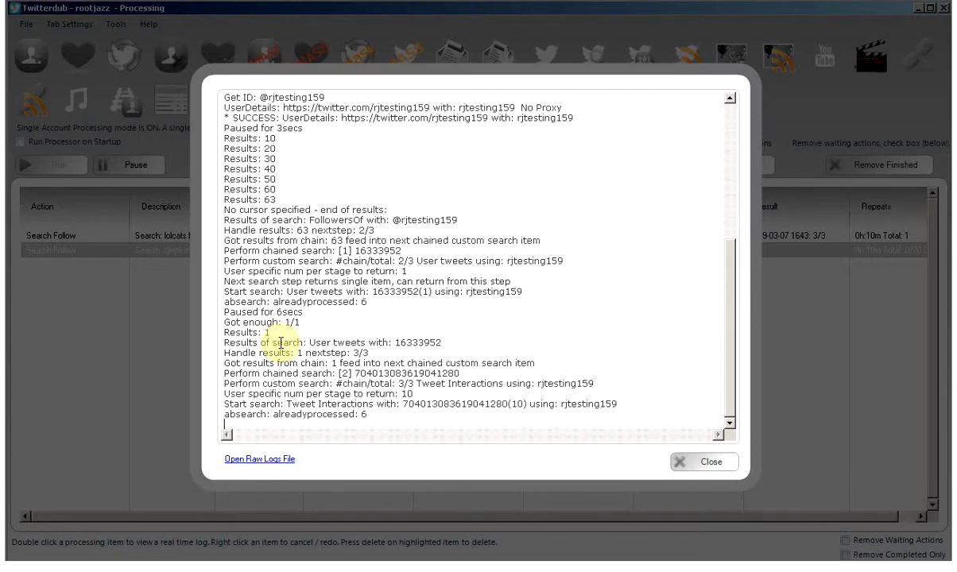
{"action": "left_click_drag", "start_coordinate": [300, 323], "coordinate": [237, 322]}
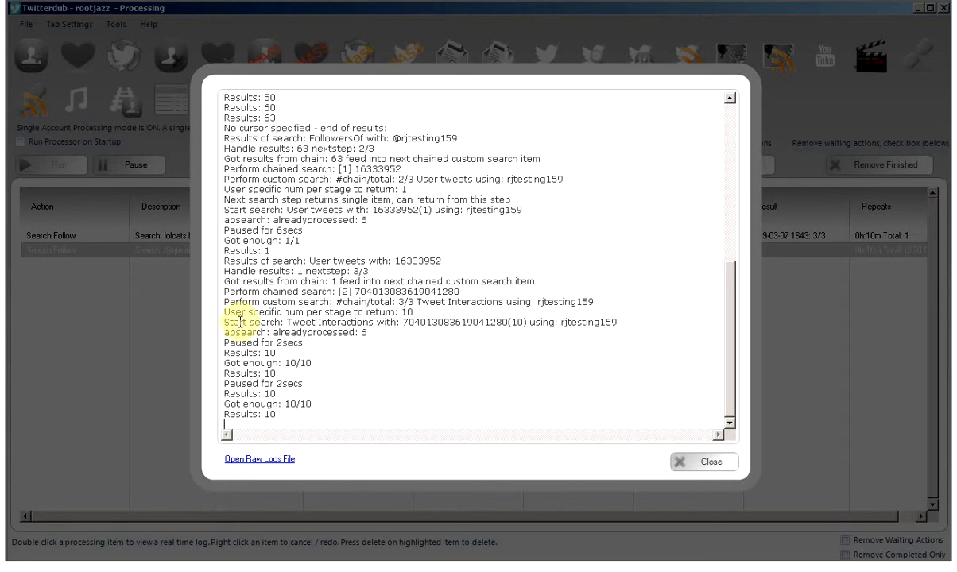
{"action": "left_click_drag", "start_coordinate": [240, 322], "coordinate": [374, 322]}
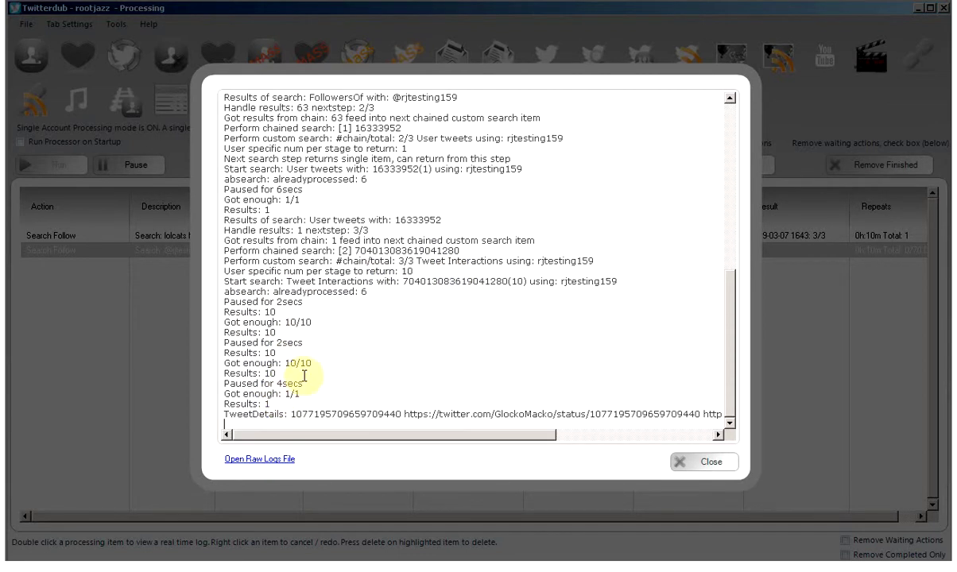
{"action": "left_click_drag", "start_coordinate": [242, 373], "coordinate": [327, 381]}
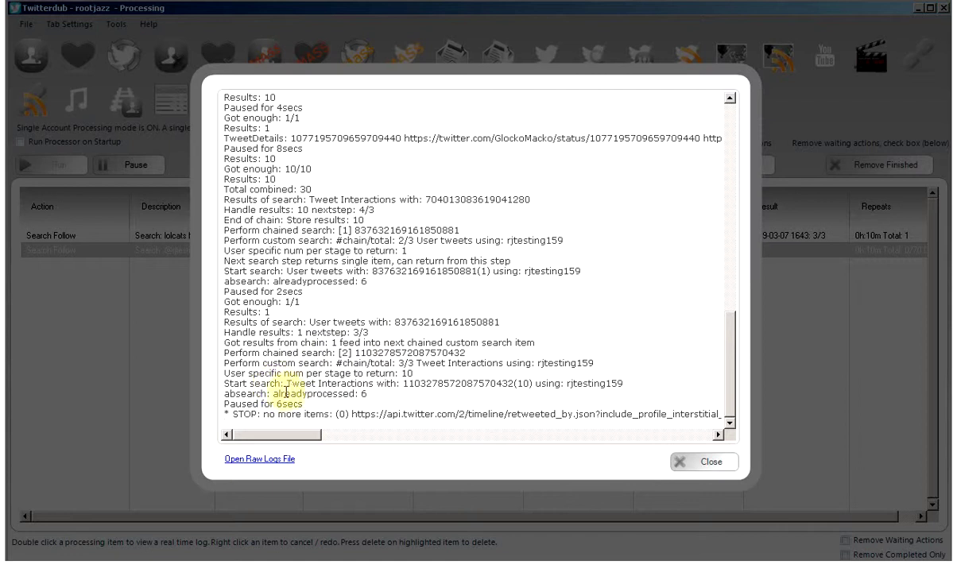
{"action": "left_click_drag", "start_coordinate": [253, 394], "coordinate": [287, 389]}
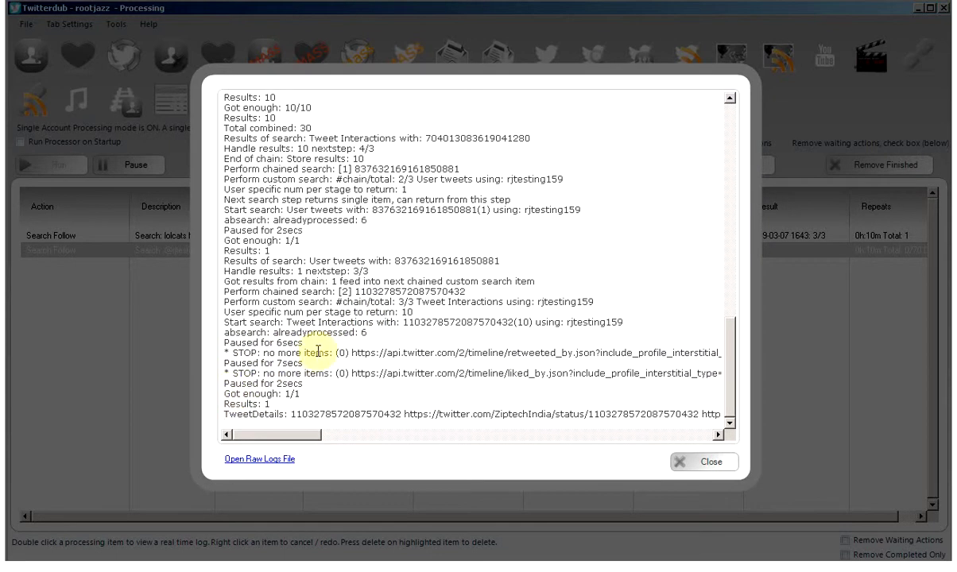